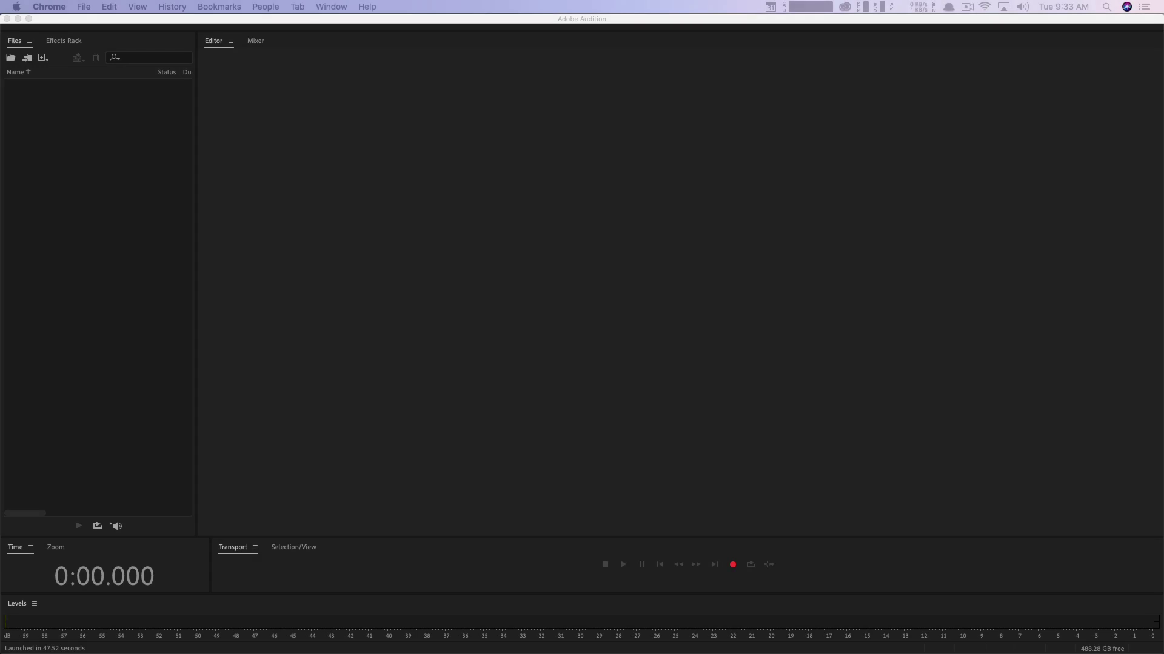
Open a Desktop Finder window over Audition's editor to import the coaching .m4v video.
left_click(88, 221)
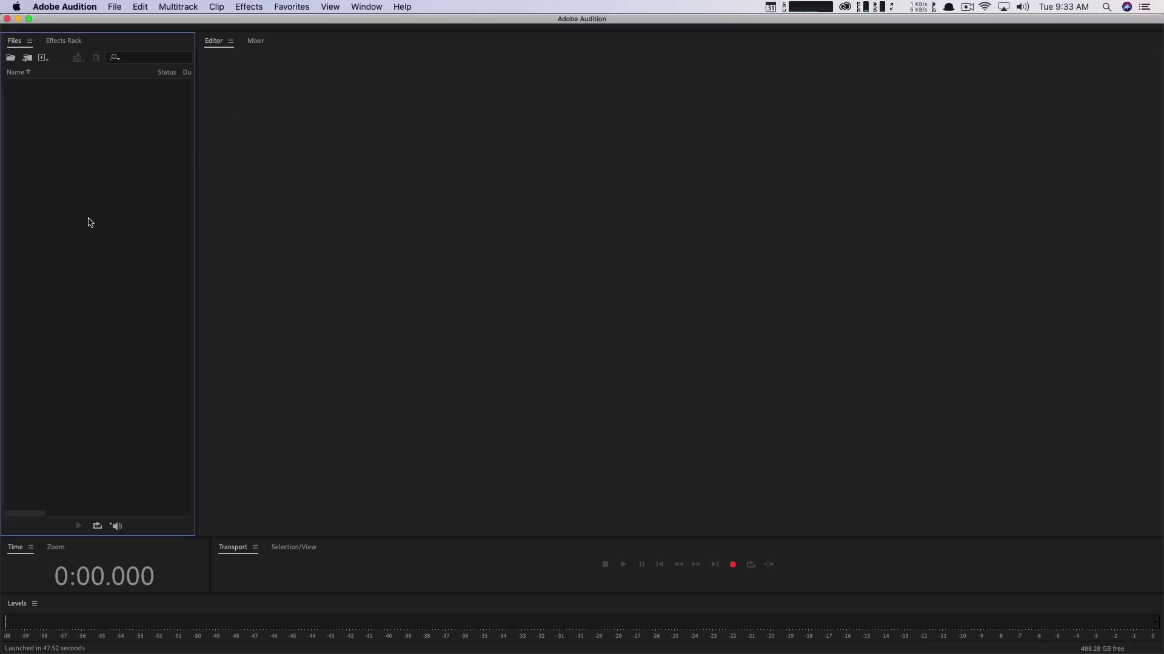
left_click(325, 312)
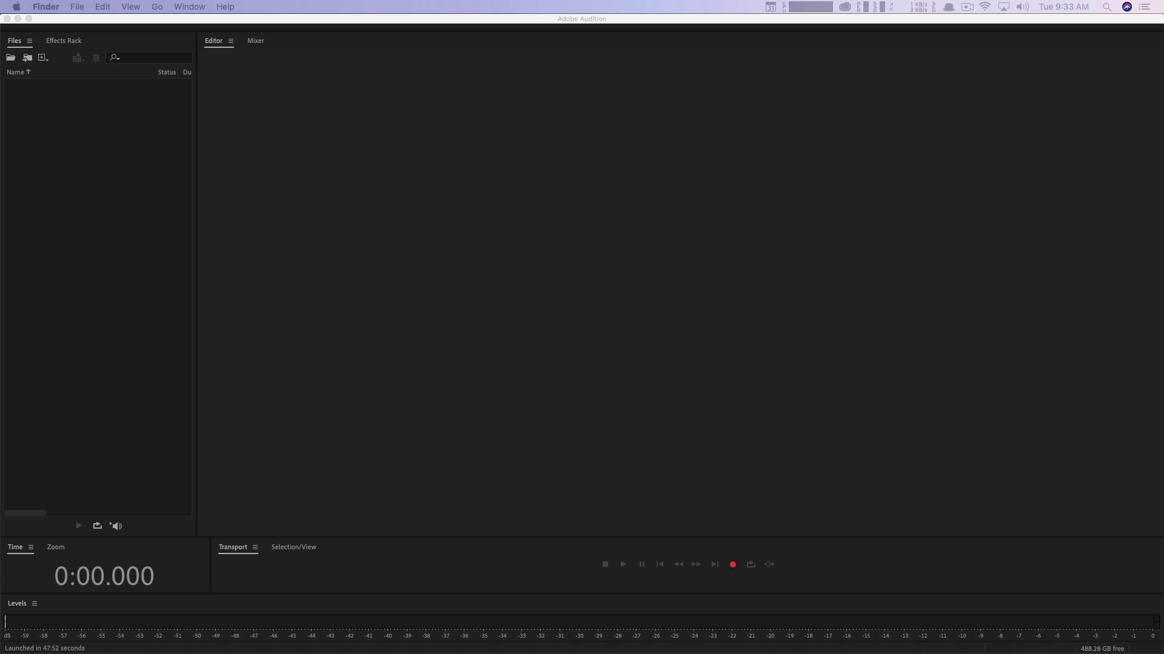
key("super+n")
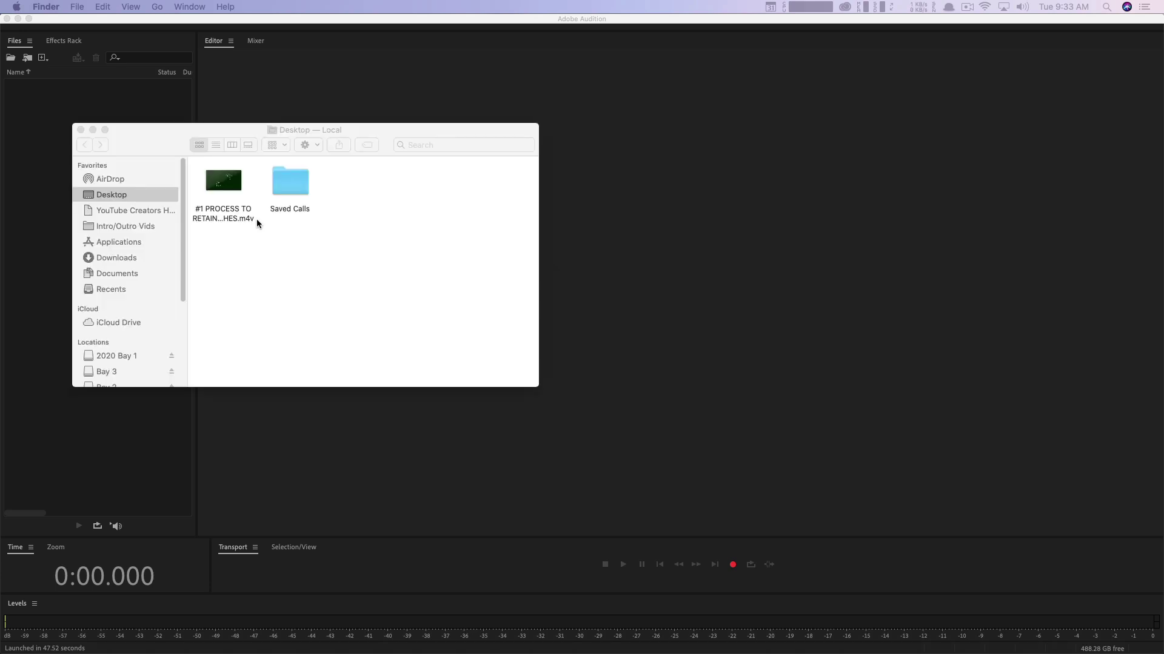
left_click_drag(152, 135, 483, 177)
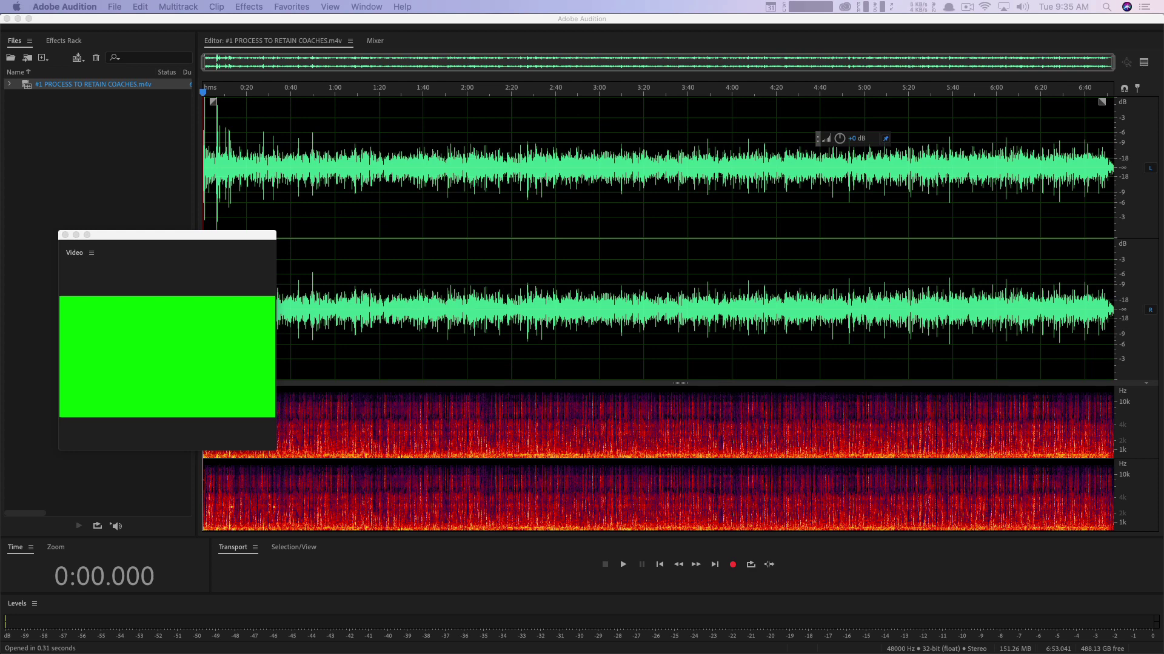
Preview the video briefly from about 0:14 and shift the preview window left.
left_click(151, 182)
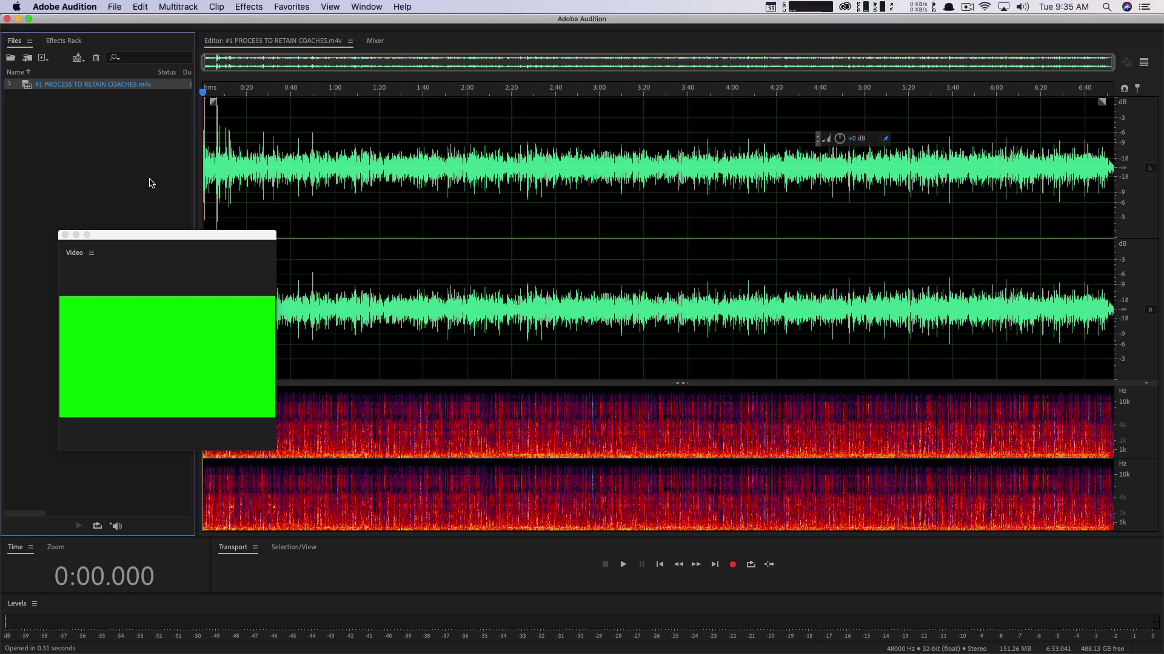
left_click(233, 121)
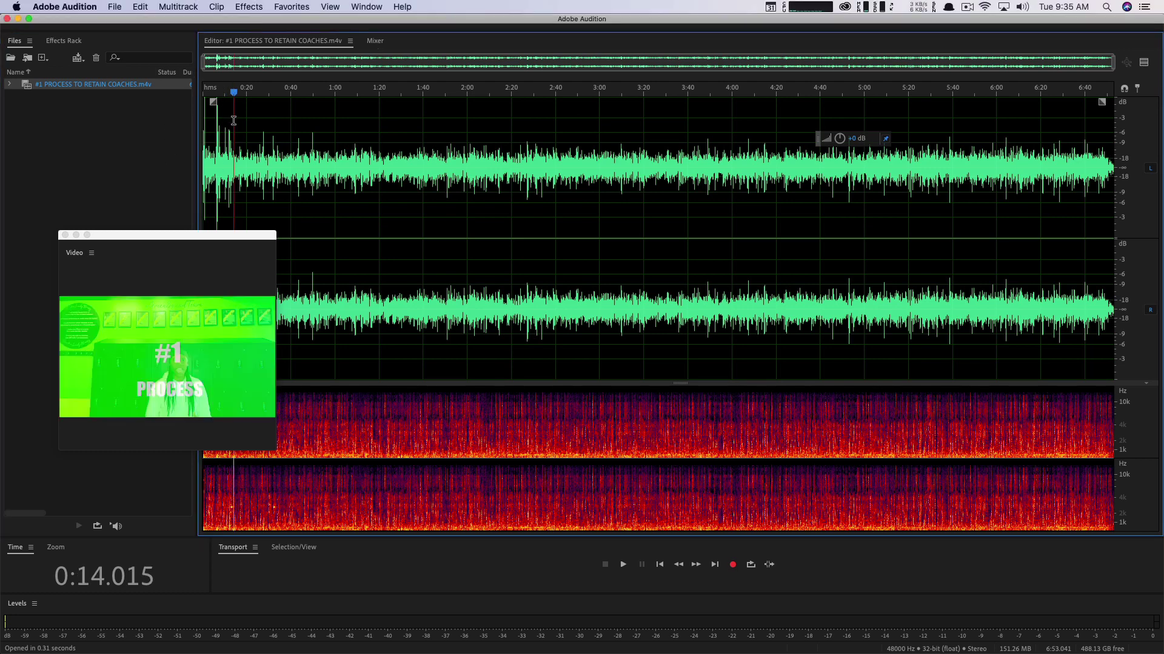
key("space")
key("space")
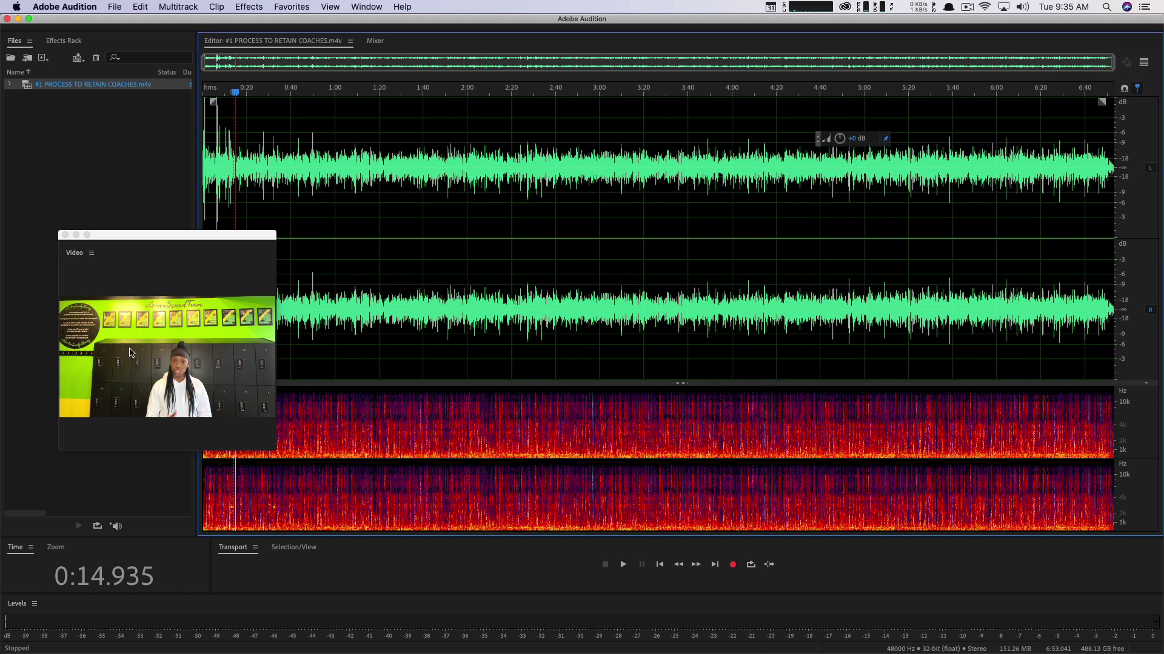
left_click_drag(146, 238, 122, 239)
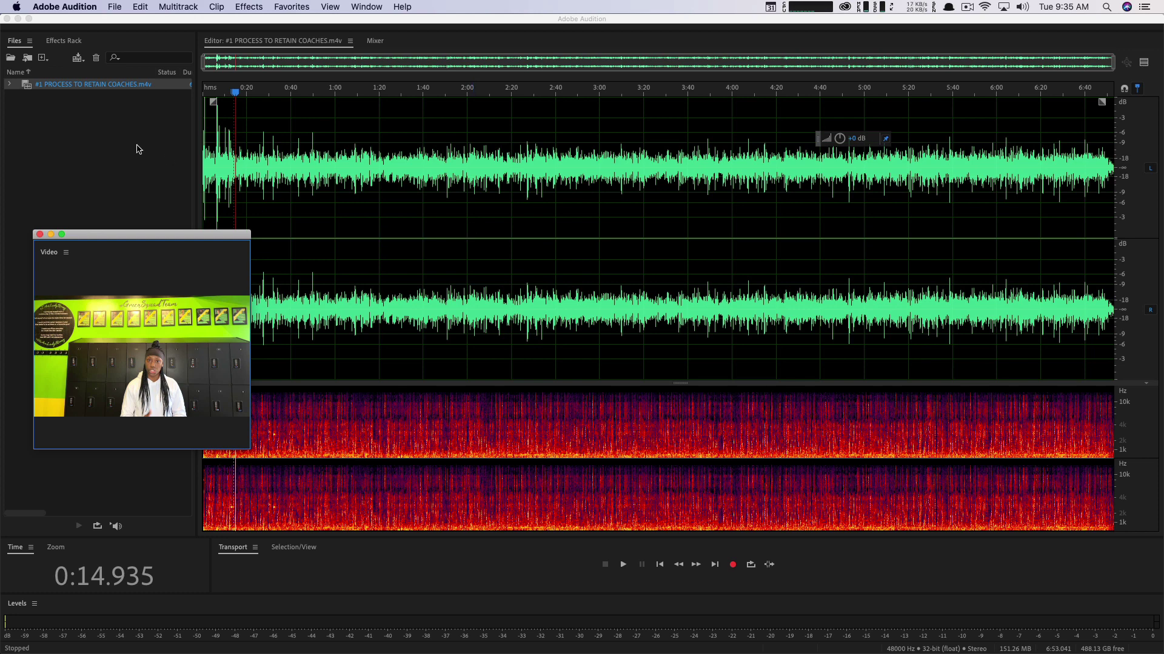
Create a new multitrack session named Untitled Session 1 with default settings.
left_click(113, 7)
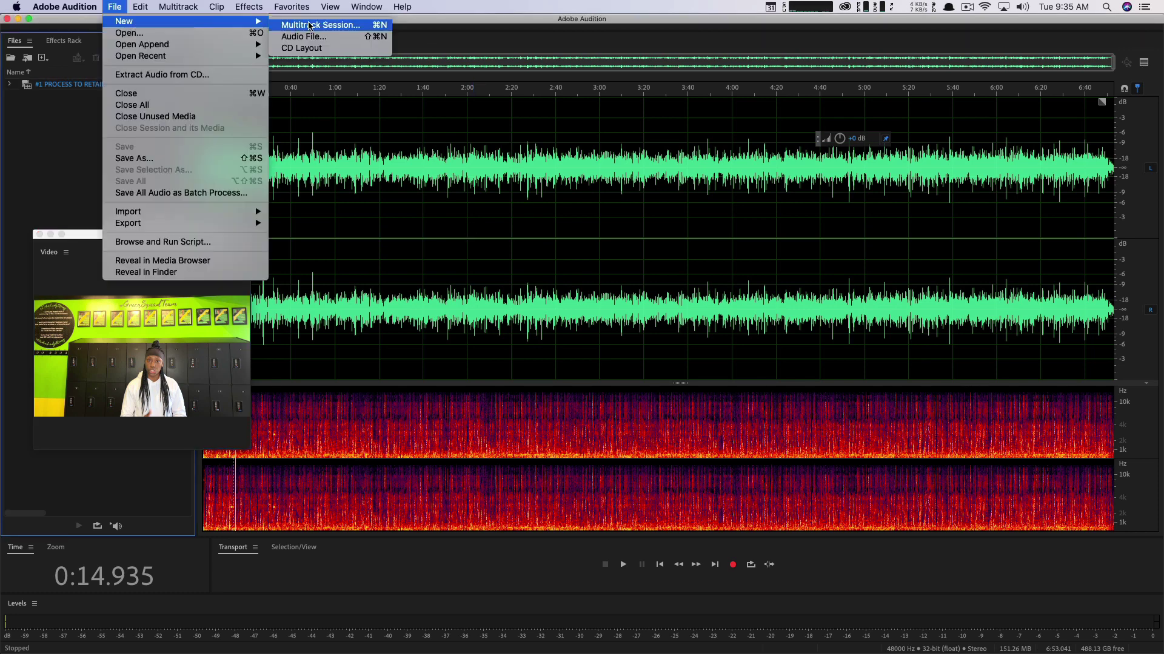
left_click(305, 25)
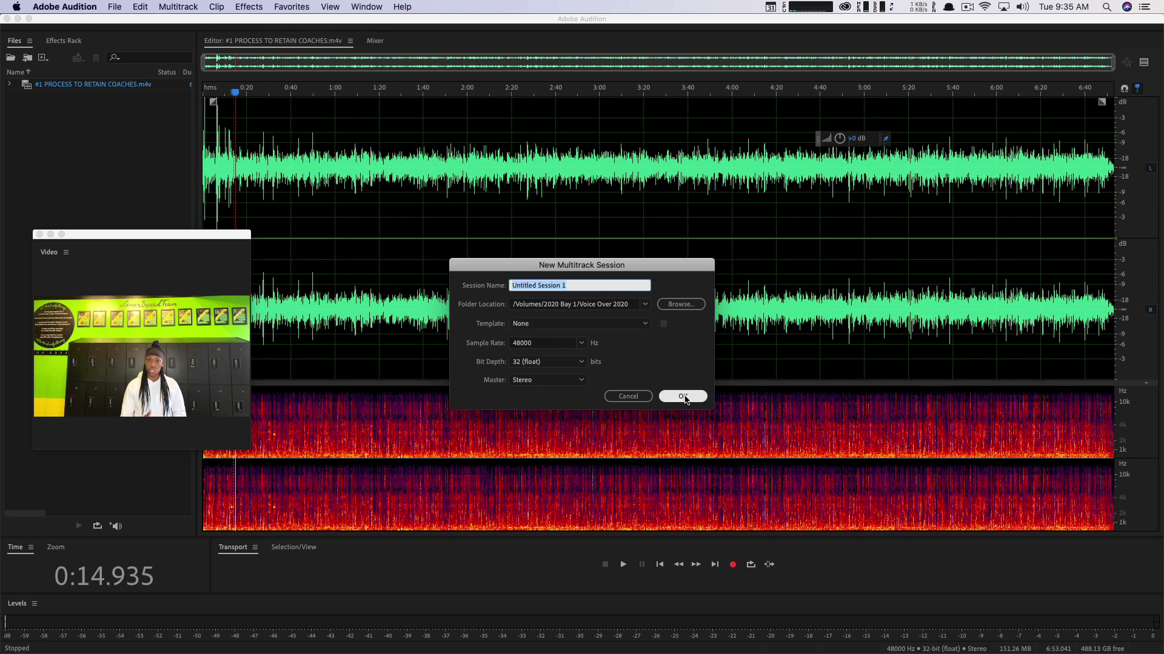
left_click(682, 396)
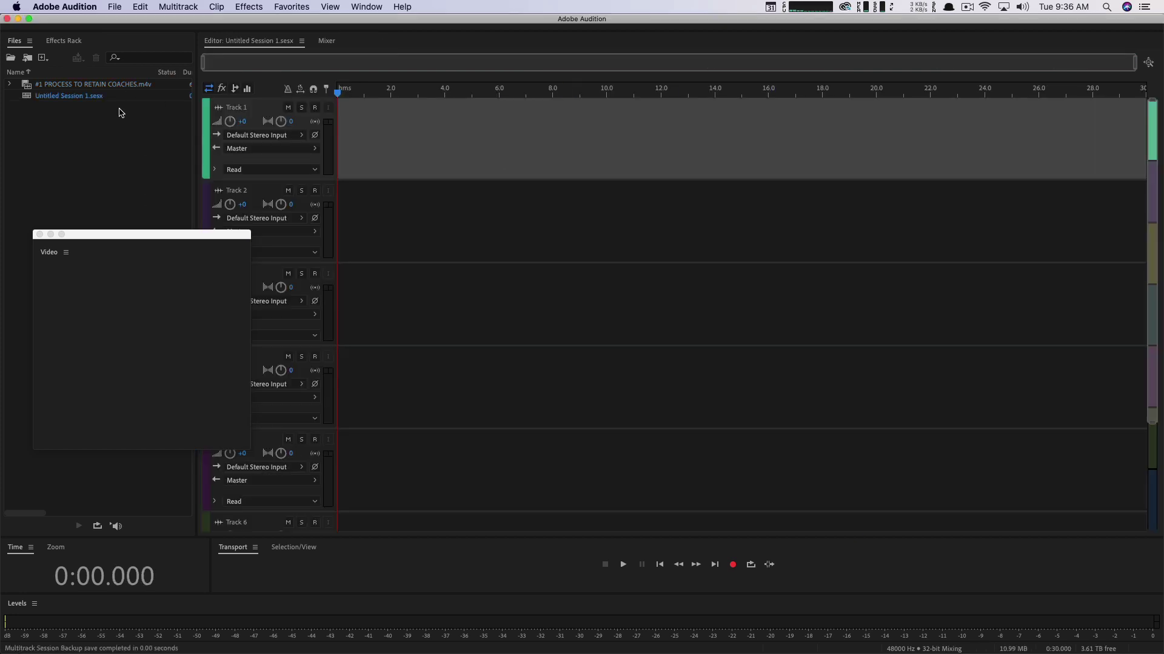
Drop the coaching .m4v onto Track 1 and stop playback at the drone shot near 0:05.9.
mouse_move(107, 85)
left_mouse_down()
mouse_move(372, 139)
mouse_move(301, 137)
left_mouse_up()
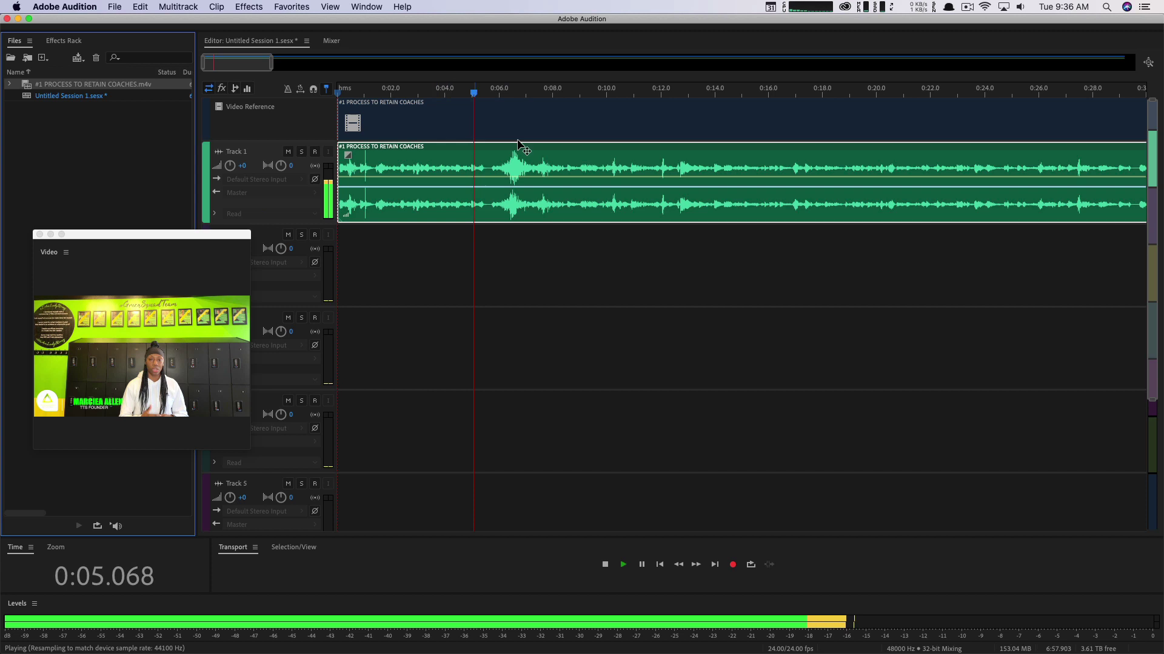
key("space")
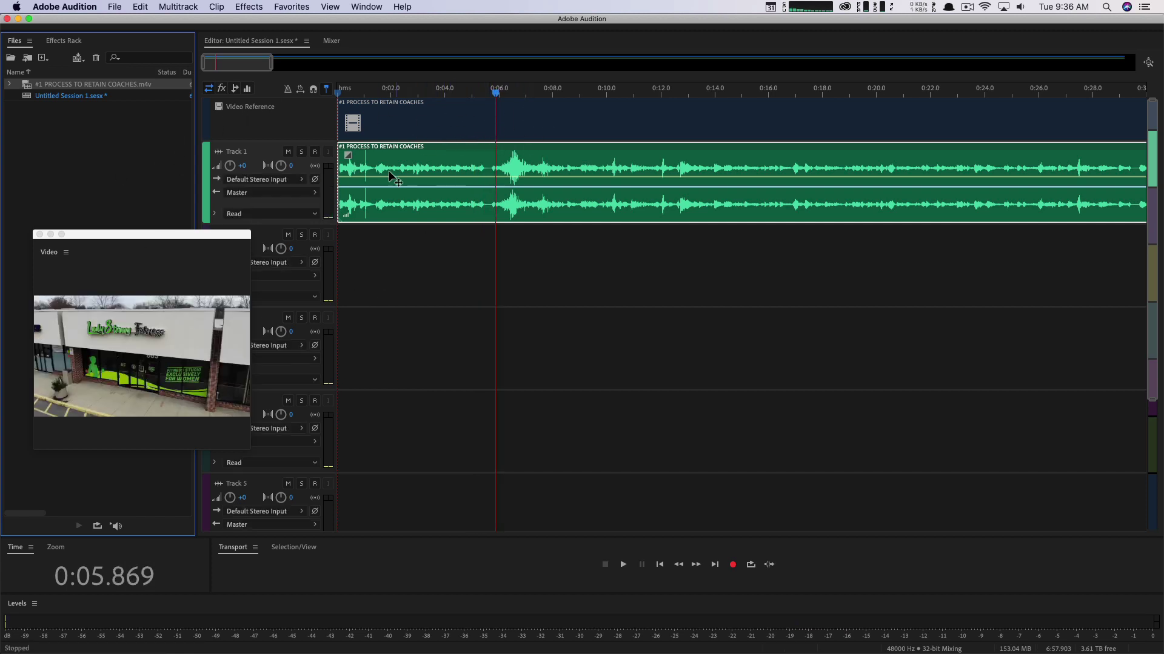
Move the coaches audio clip between Tracks 1 and 2 and toward the drone shot.
left_click_drag(403, 158, 389, 206)
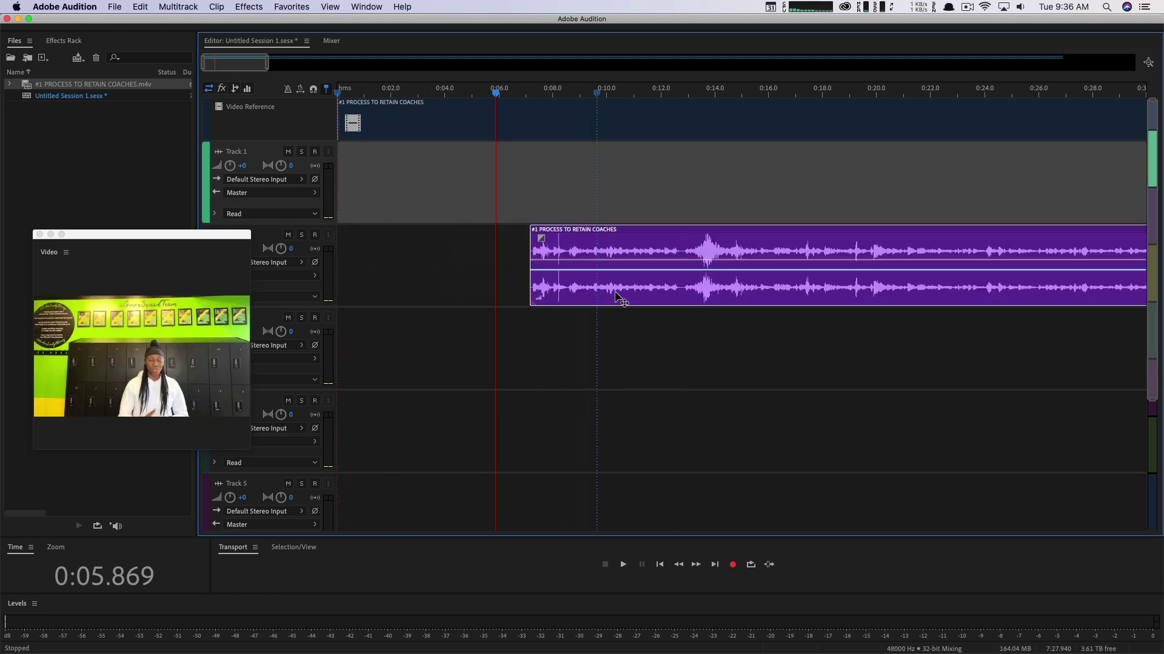
mouse_move(391, 208)
left_mouse_down()
mouse_move(784, 248)
mouse_move(410, 285)
left_mouse_up()
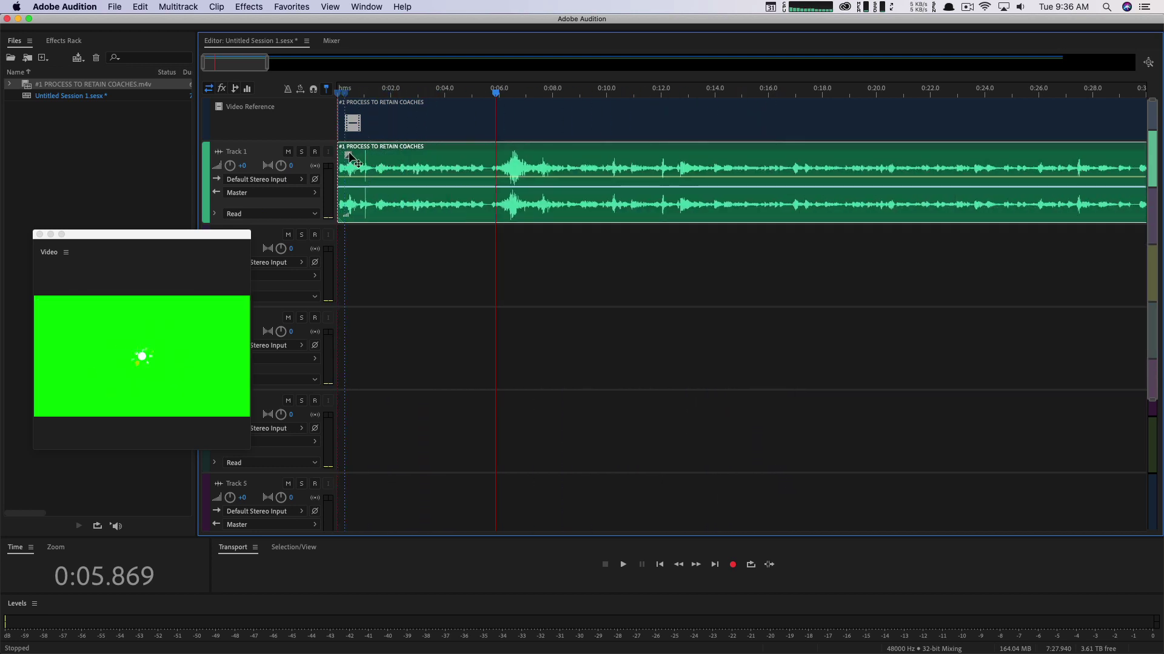
mouse_move(410, 286)
left_mouse_down()
mouse_move(422, 162)
mouse_move(373, 179)
left_mouse_up()
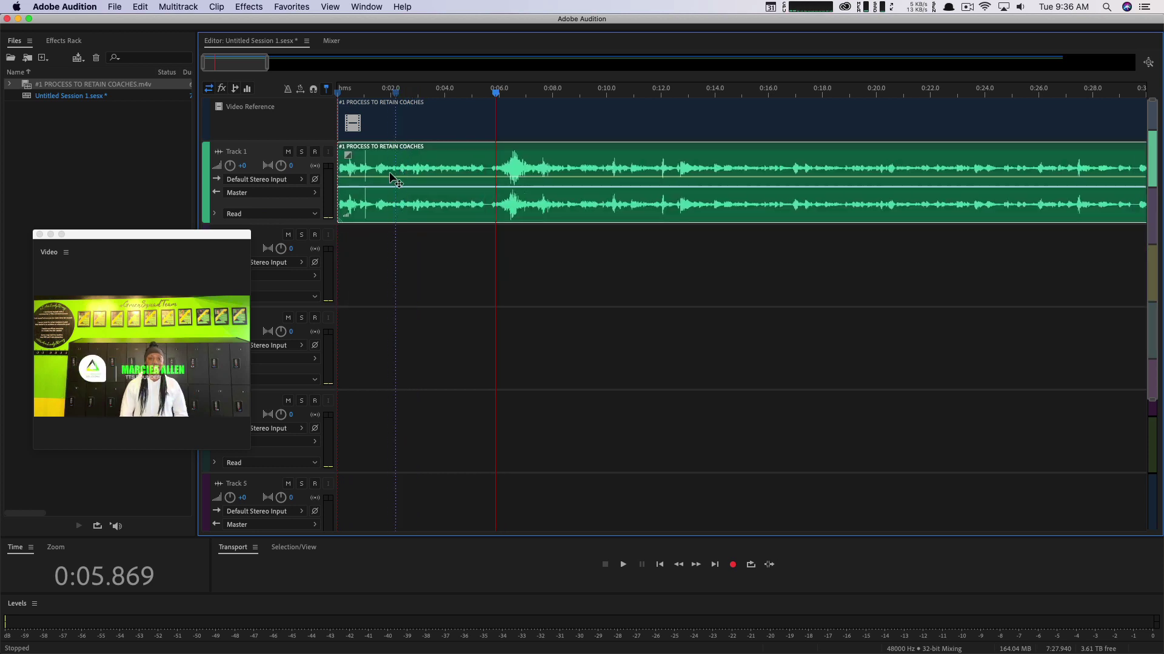
mouse_move(372, 179)
left_mouse_down()
mouse_move(463, 180)
mouse_move(353, 180)
mouse_move(566, 192)
left_mouse_up()
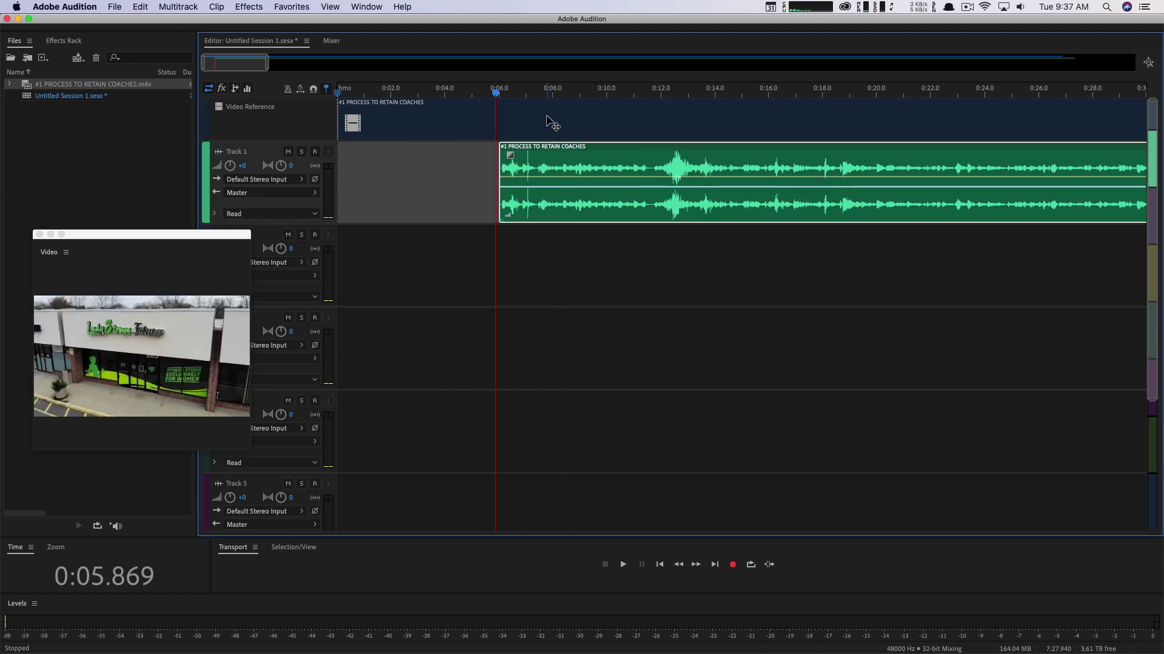
Align the coaches clip on Track 1 to the session start and play to check sync.
left_click(532, 91)
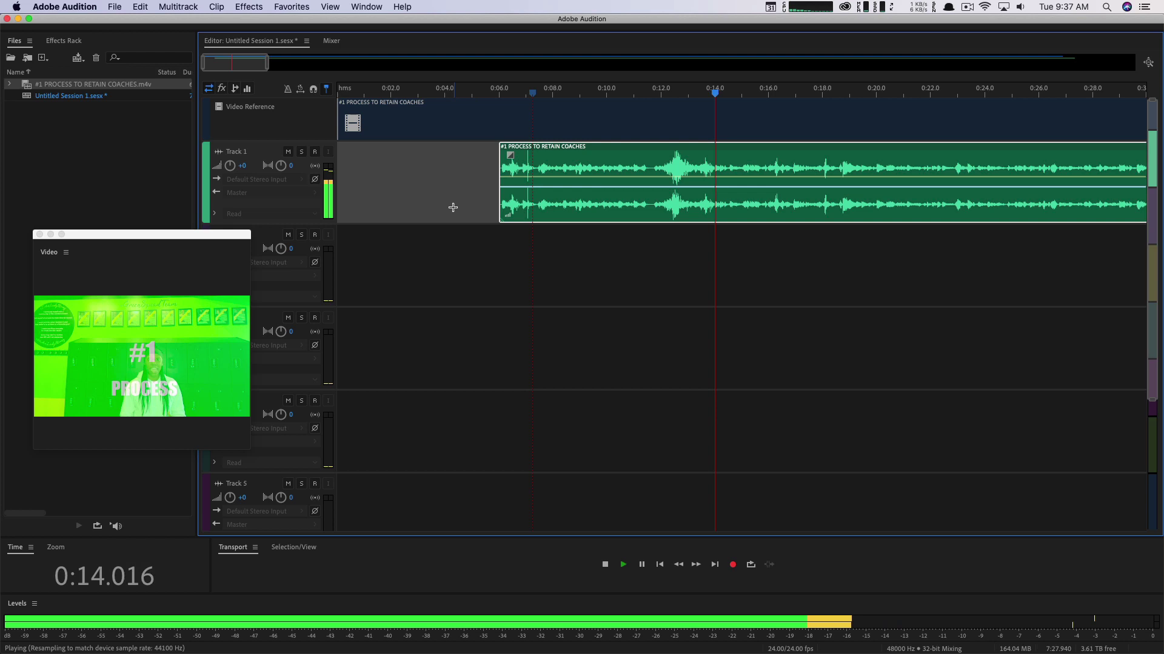
key("space")
left_click_drag(619, 168, 407, 168)
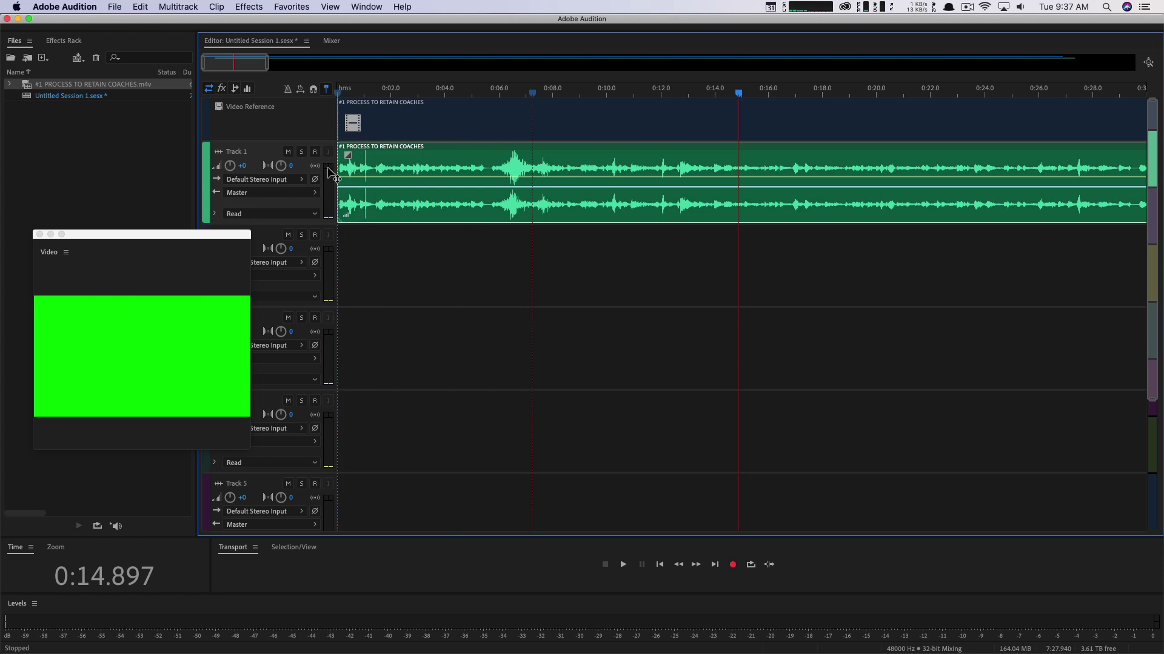
left_click_drag(409, 177, 333, 175)
key("space")
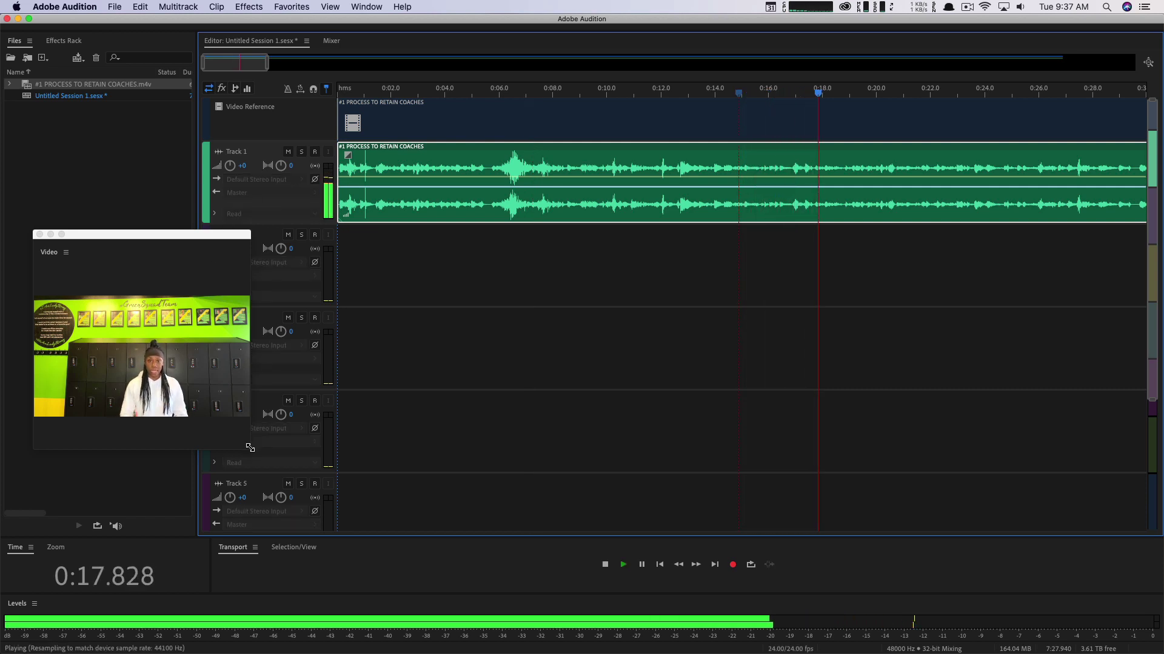
Enlarge the video preview, stop playback, and close the Video panel.
left_click_drag(249, 447, 683, 524)
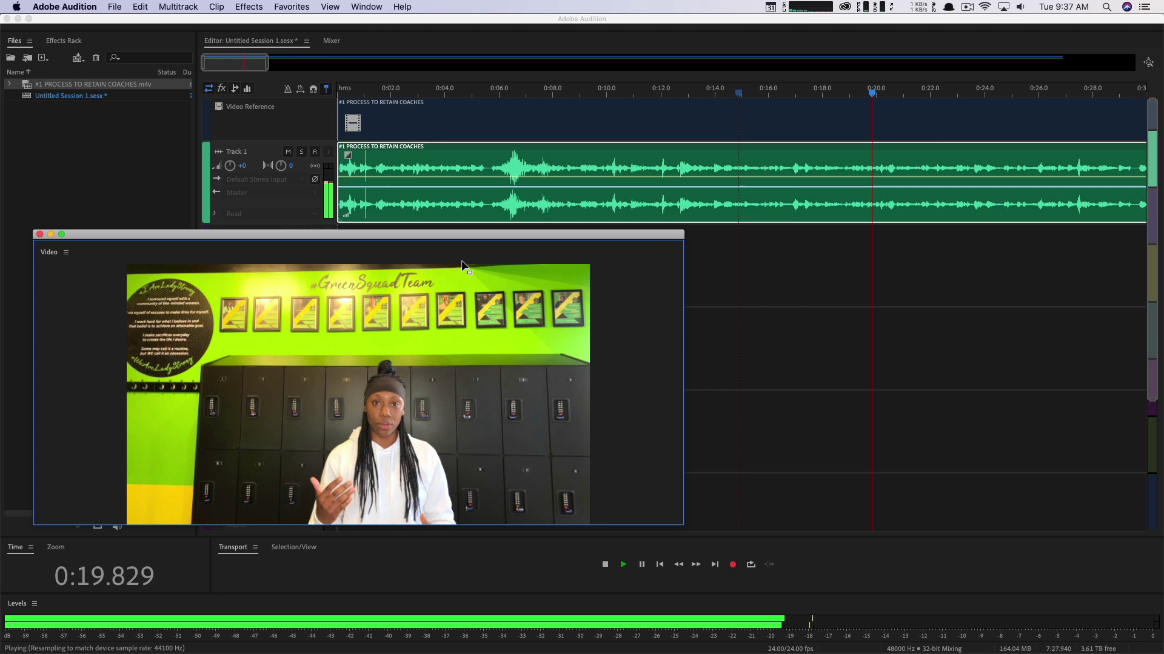
key("space")
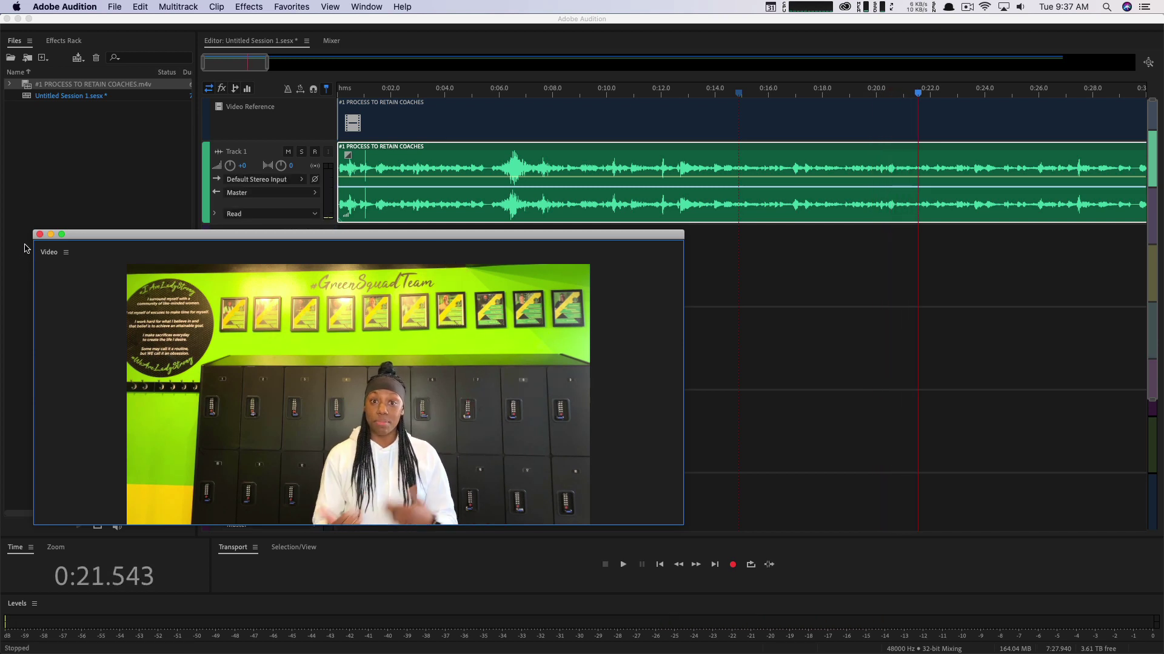
left_click(39, 235)
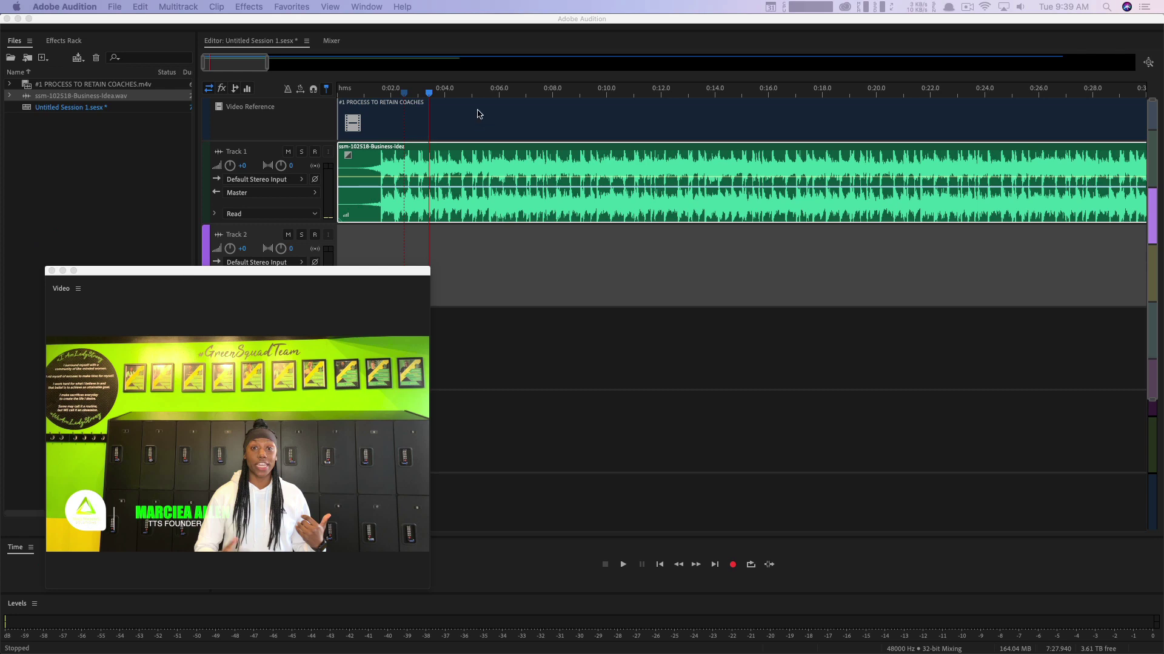
Scrub the playhead between 0:00 and about eight seconds, then shift the Business-Idea clip later.
left_click(496, 94)
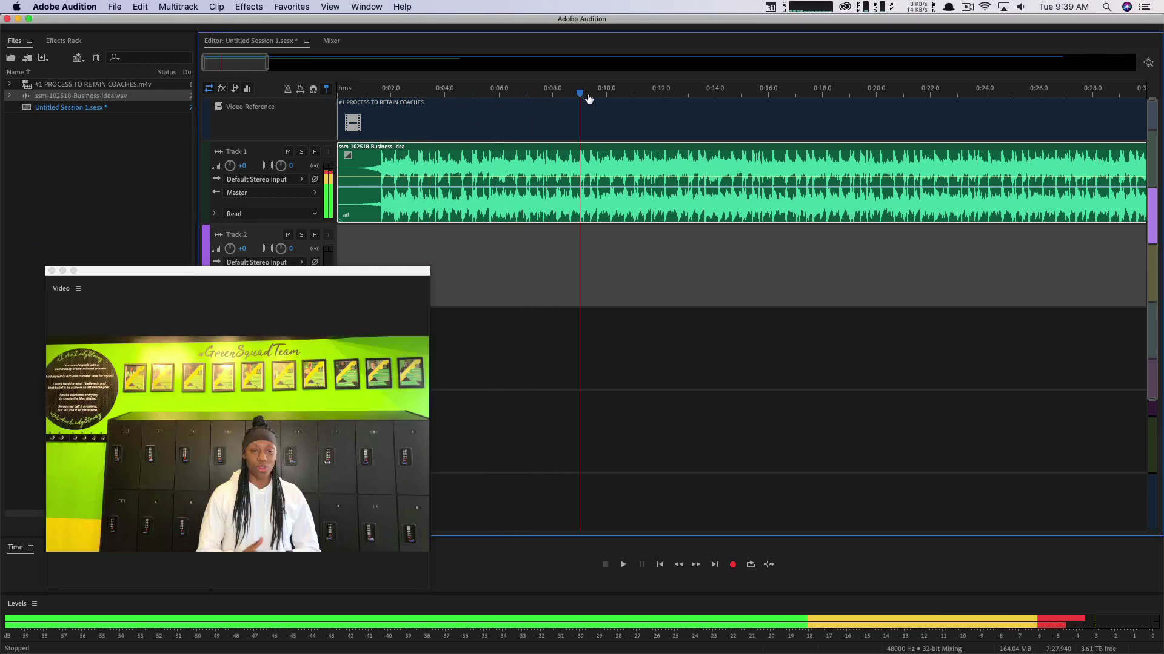
left_click_drag(588, 99, 351, 107)
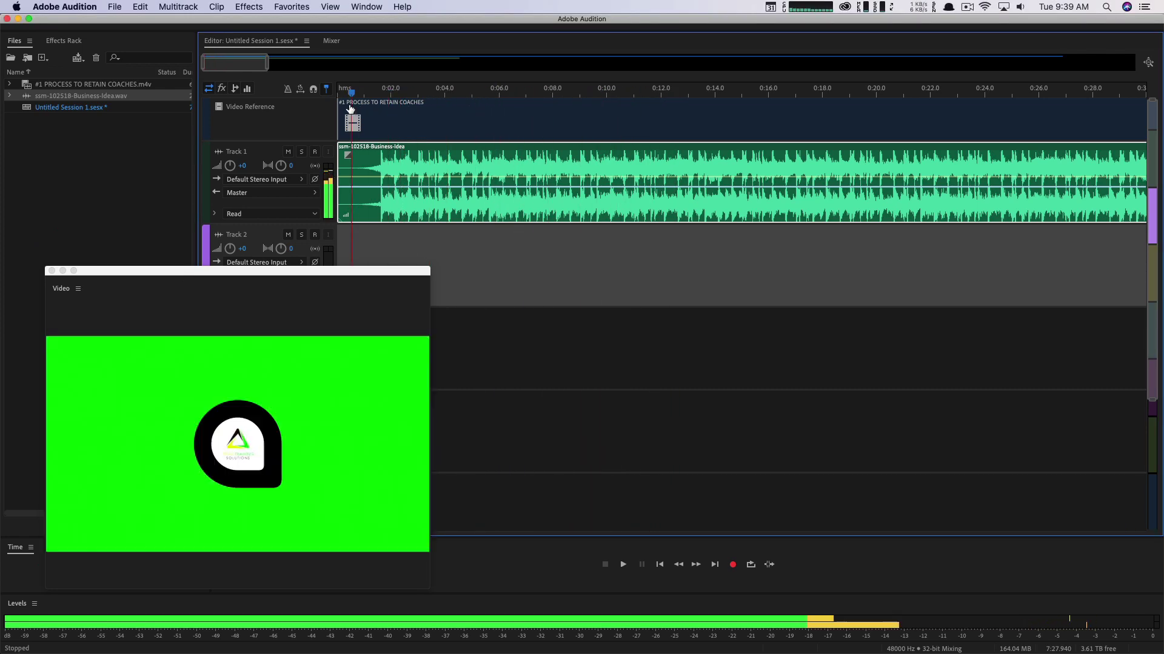
left_click_drag(349, 110, 548, 110)
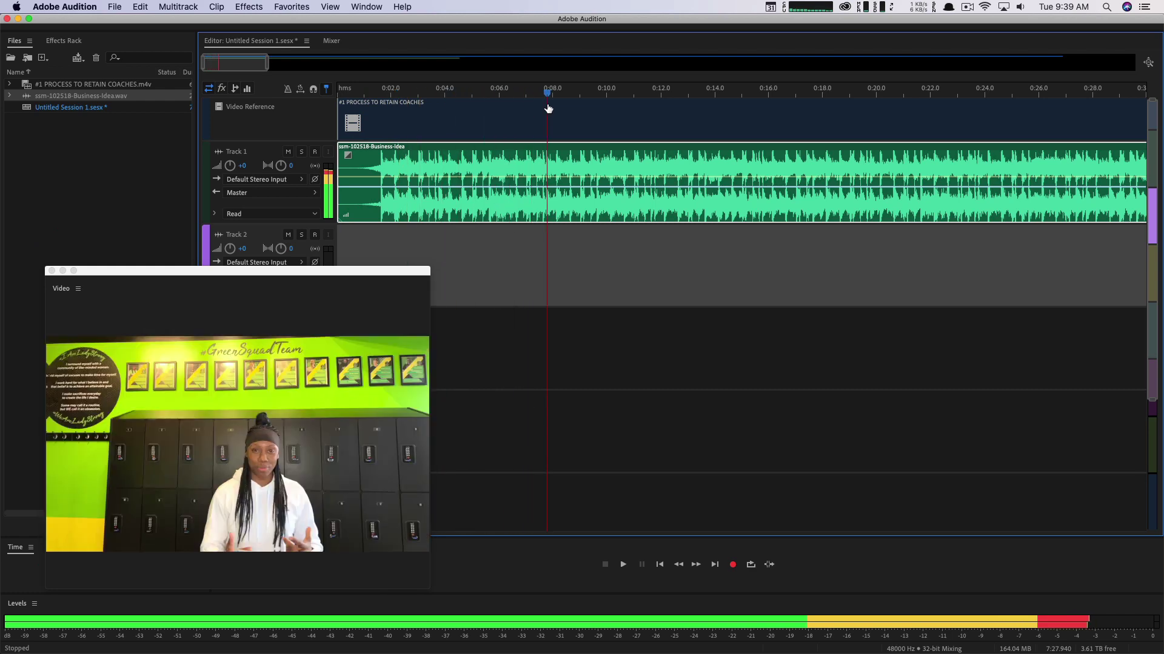
mouse_move(494, 163)
left_mouse_down()
mouse_move(559, 169)
mouse_move(441, 175)
left_mouse_up()
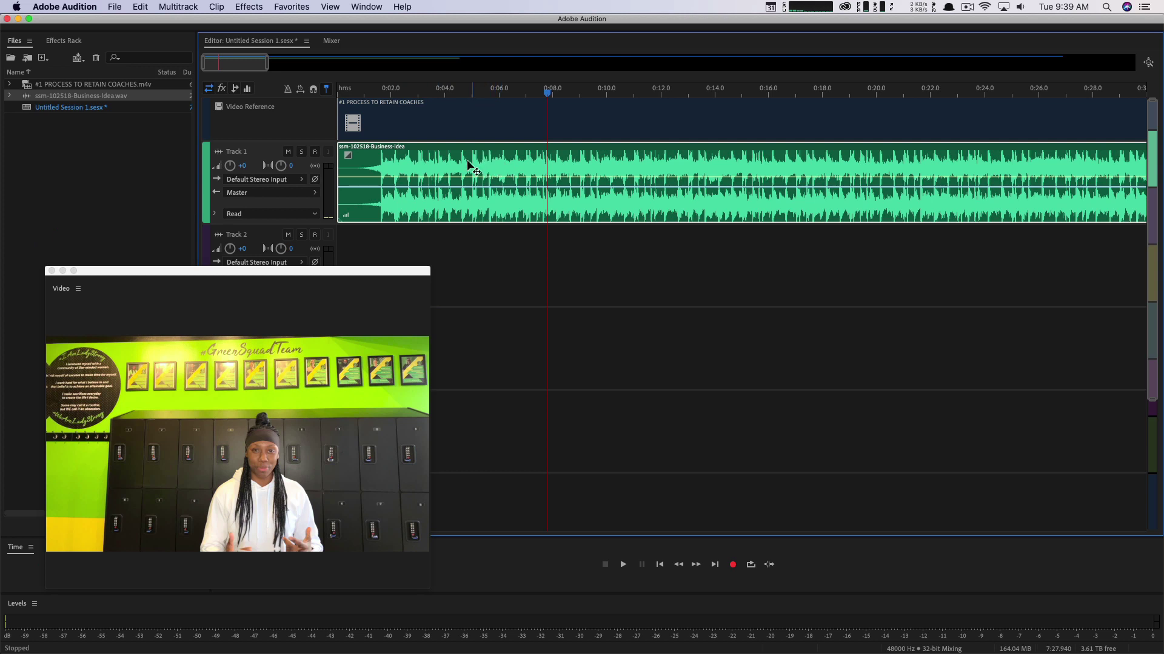
Slide the Business-Idea clip to start near 4.5 seconds at the drone shot, checking with playback.
mouse_move(375, 164)
left_mouse_down()
mouse_move(398, 164)
mouse_move(373, 167)
left_mouse_up()
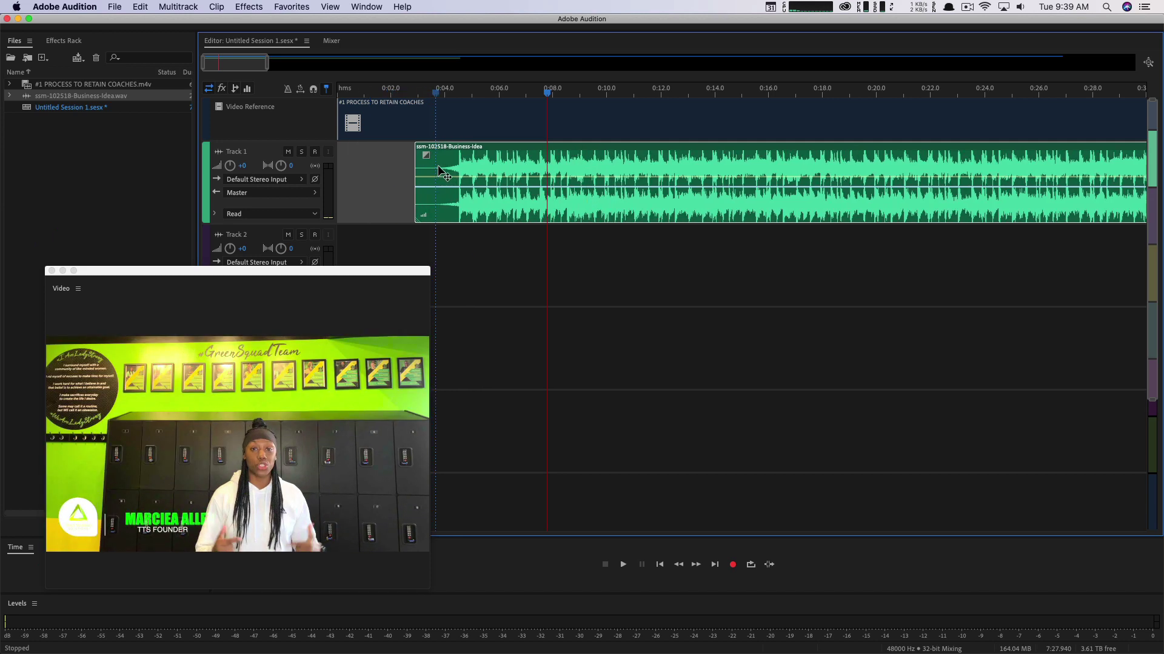
mouse_move(373, 167)
left_mouse_down()
mouse_move(524, 181)
mouse_move(473, 180)
mouse_move(497, 176)
left_mouse_up()
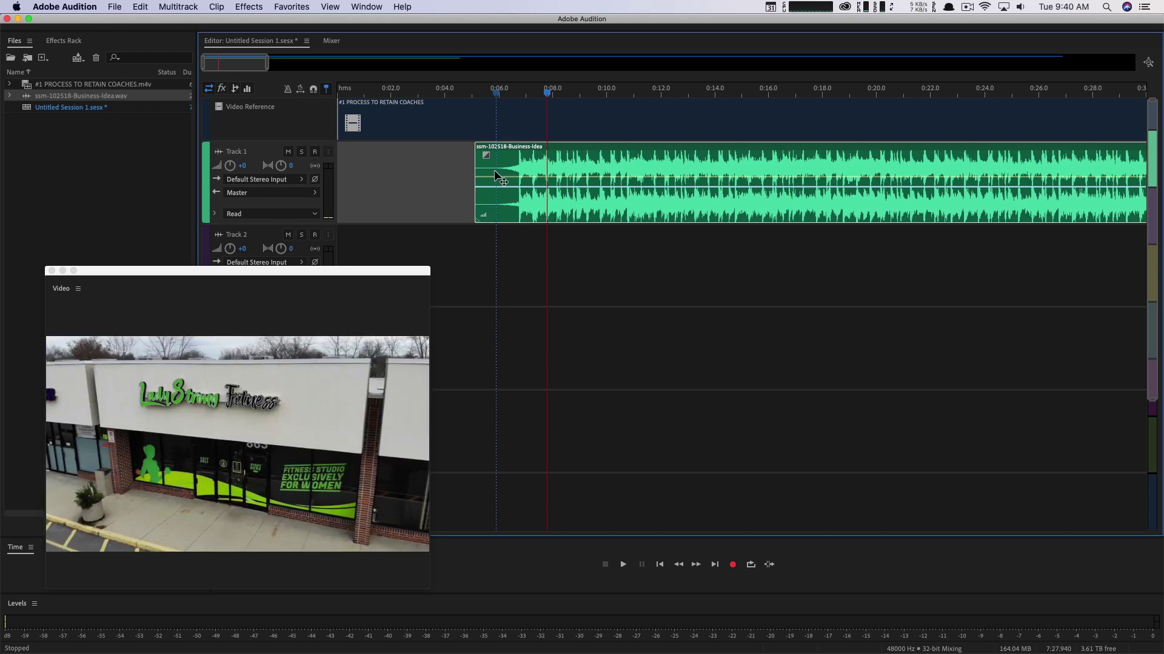
key("space")
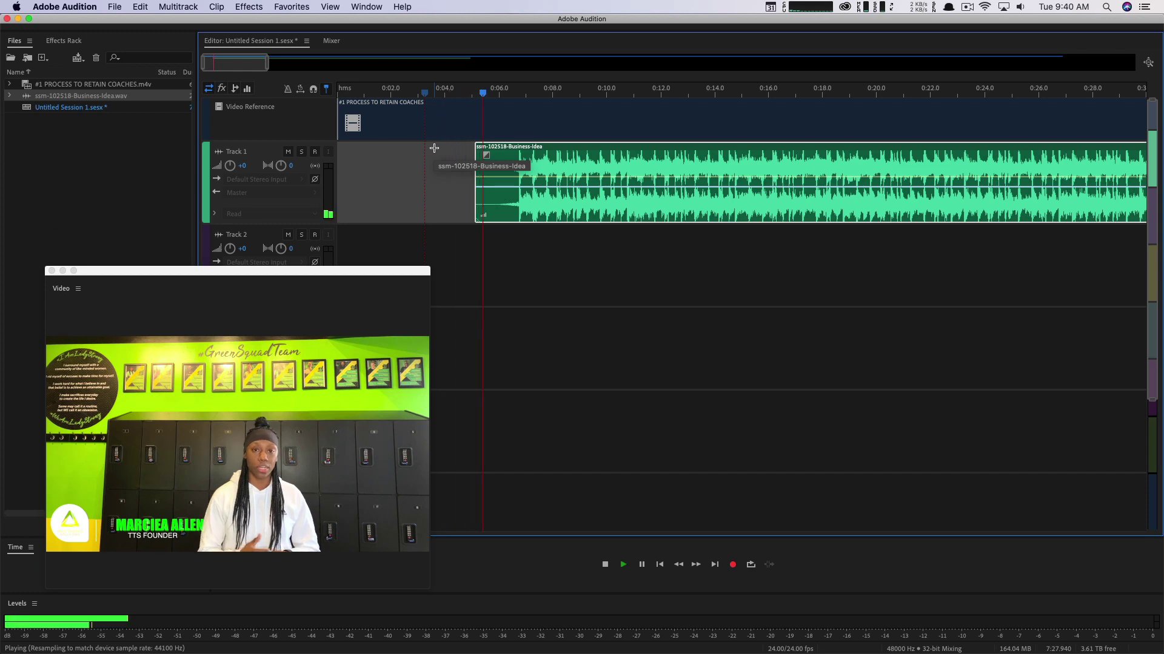
left_click_drag(434, 147, 434, 175)
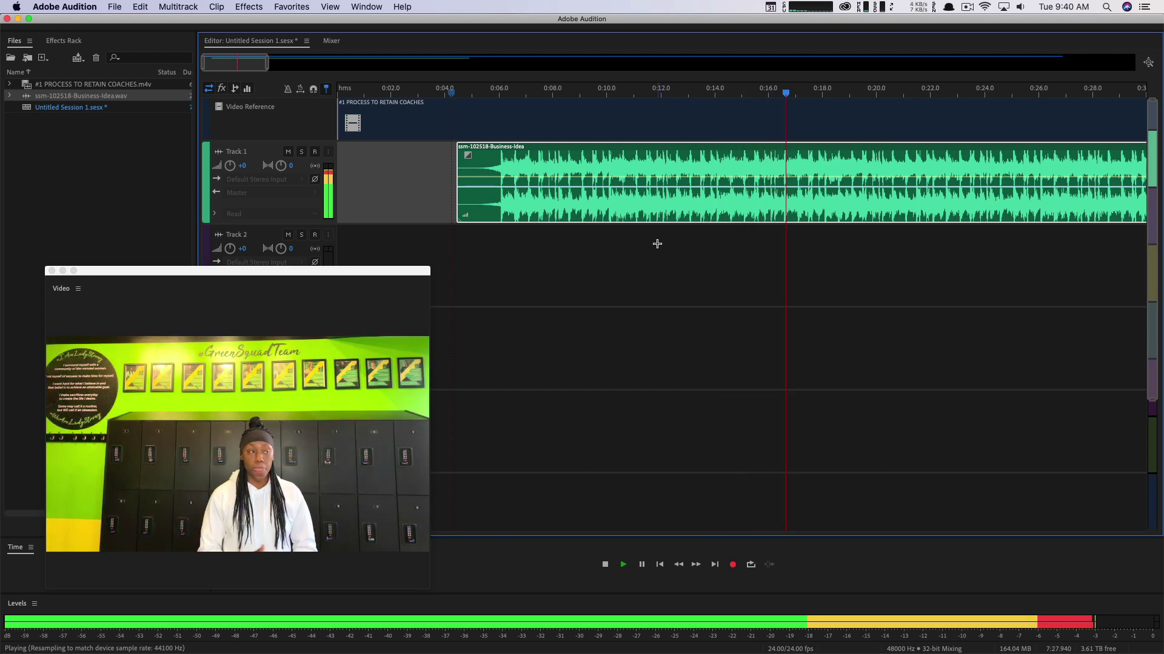
key("space")
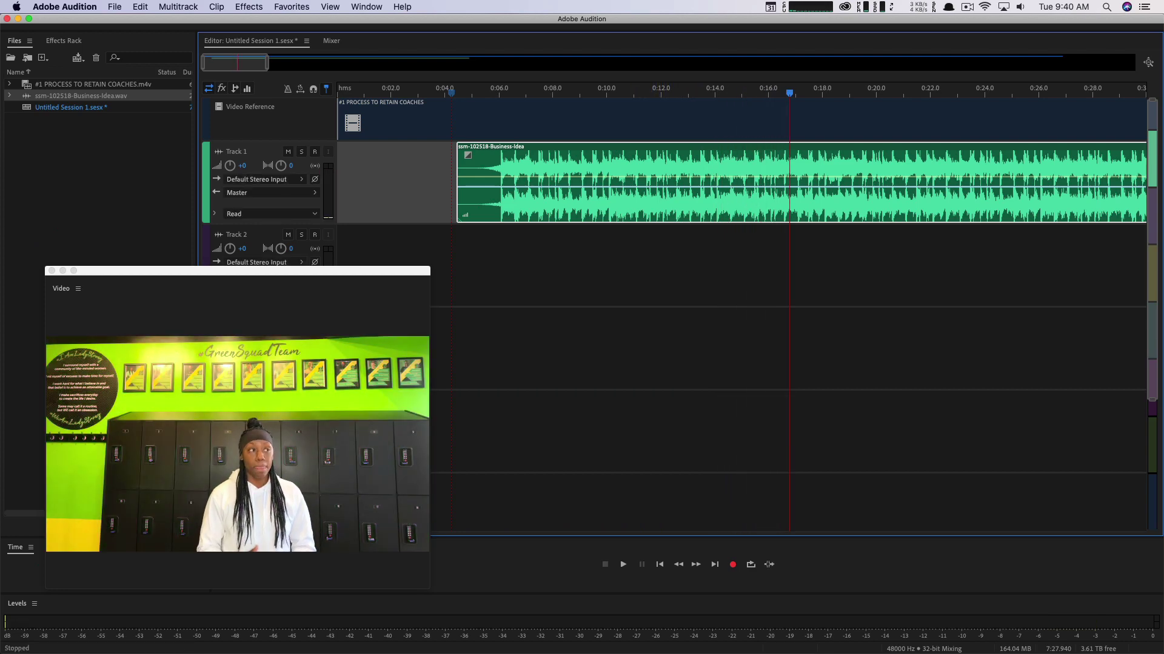